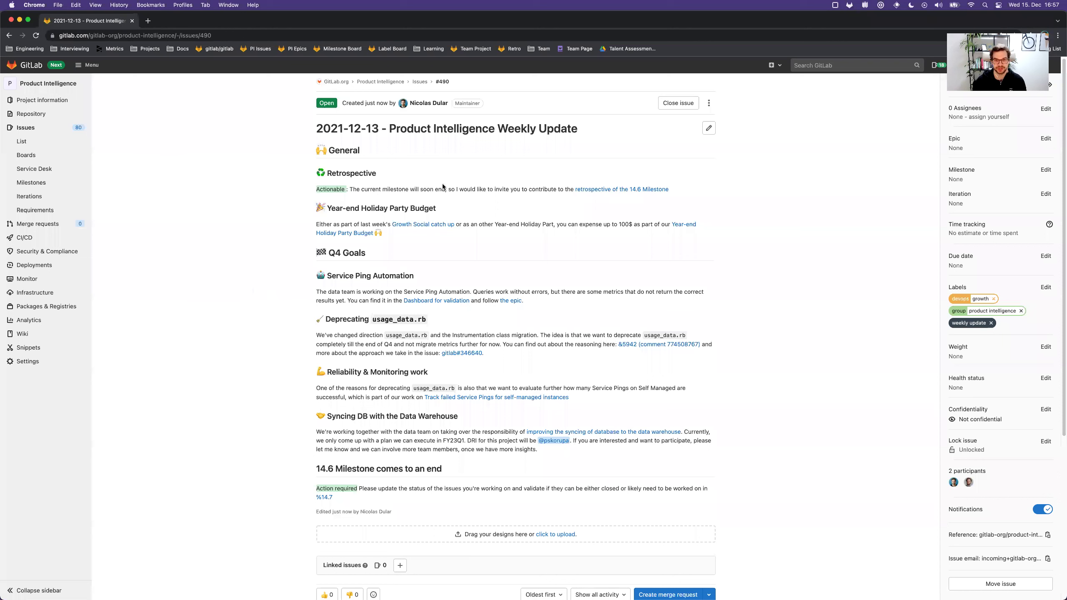
Visit and close the 14.6 Milestone retrospective and the Year-end Holiday Party Budget handbook page
{"action": "left_click", "coordinate": [590, 190]}
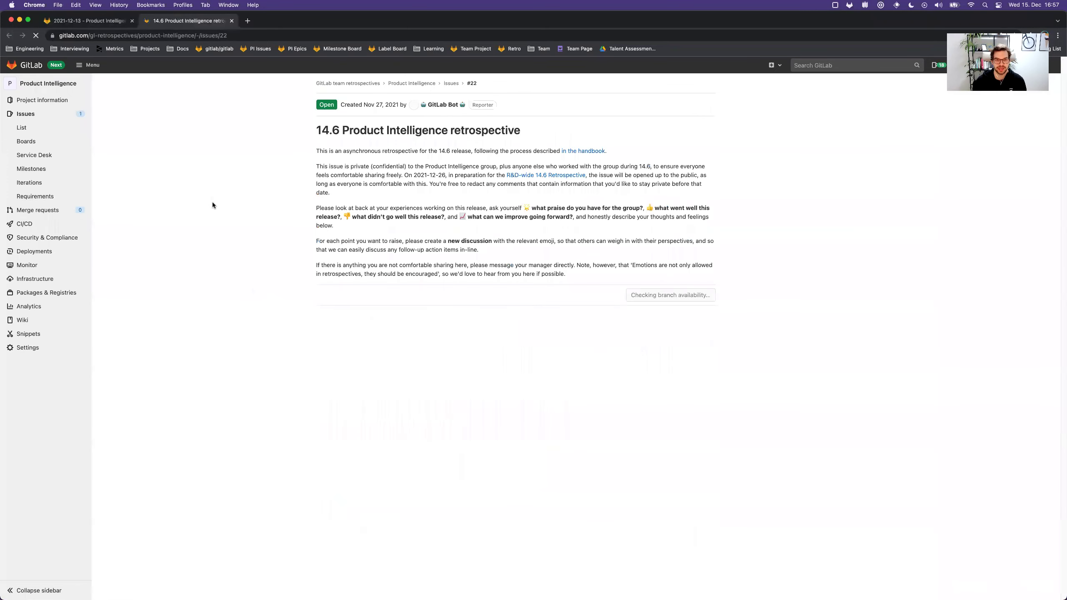
{"action": "scroll", "coordinate": [129, 225], "scroll_direction": "down", "scroll_amount": 5}
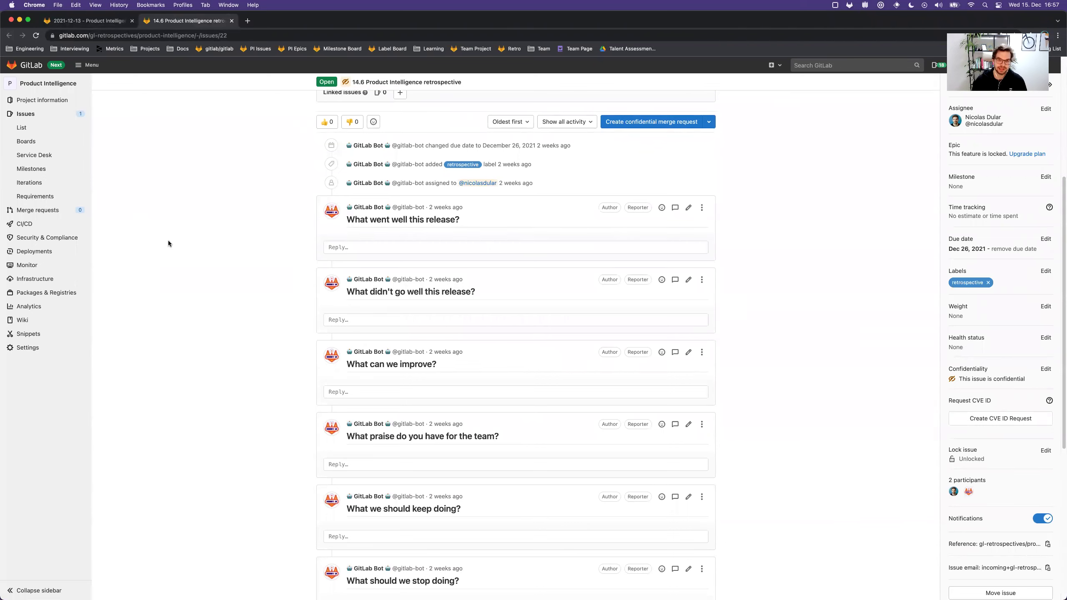
{"action": "scroll", "coordinate": [169, 240], "scroll_direction": "down", "scroll_amount": 2}
{"action": "scroll", "coordinate": [163, 244], "scroll_direction": "down", "scroll_amount": 2}
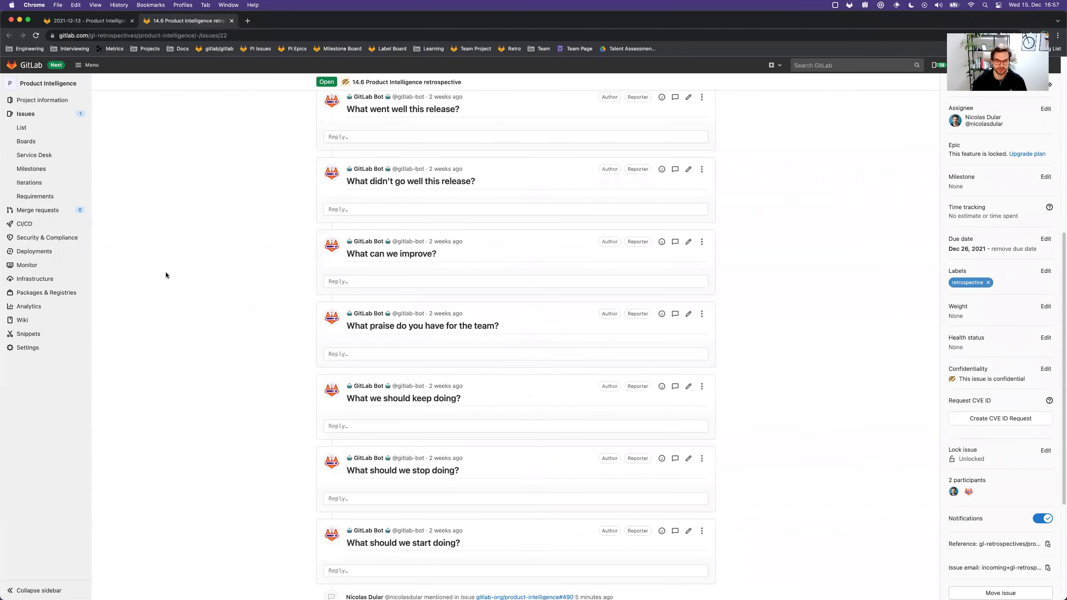
{"action": "scroll", "coordinate": [221, 286], "scroll_direction": "down", "scroll_amount": 2}
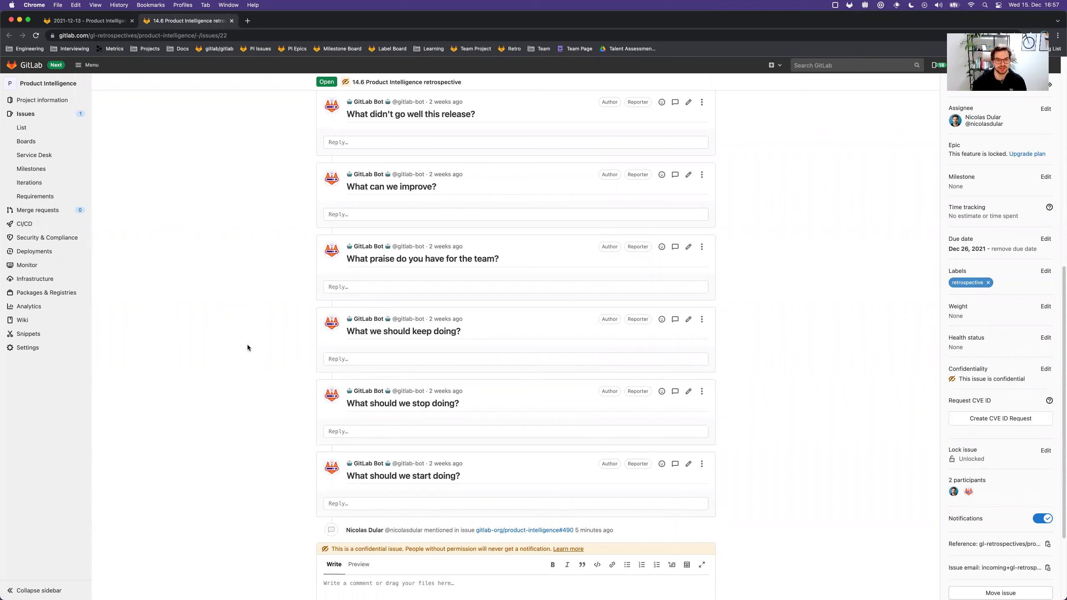
{"action": "scroll", "coordinate": [206, 318], "scroll_direction": "up", "scroll_amount": 5}
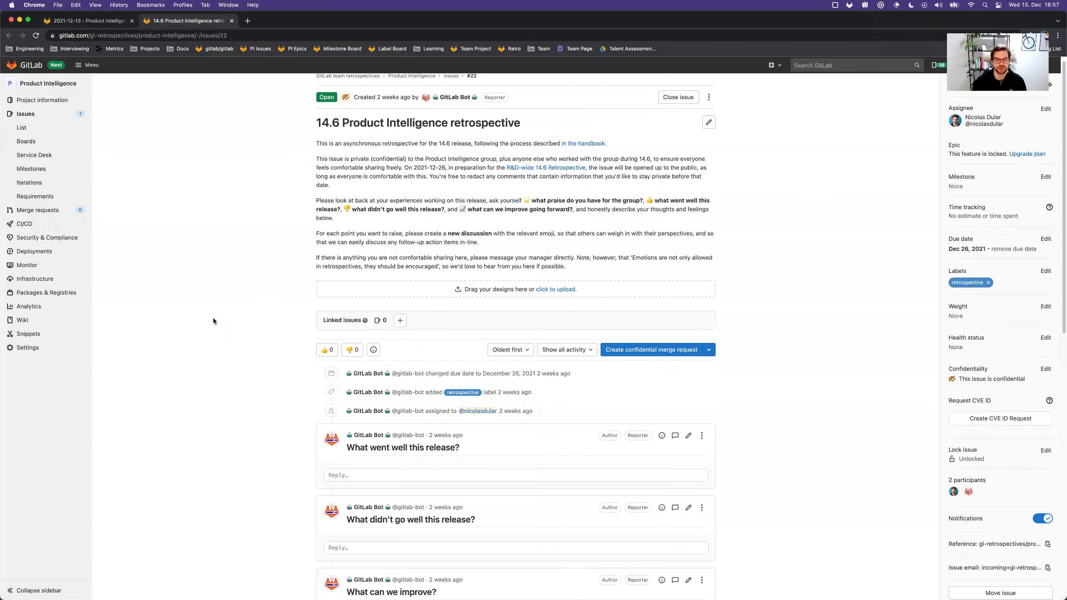
{"action": "key", "text": "super+w"}
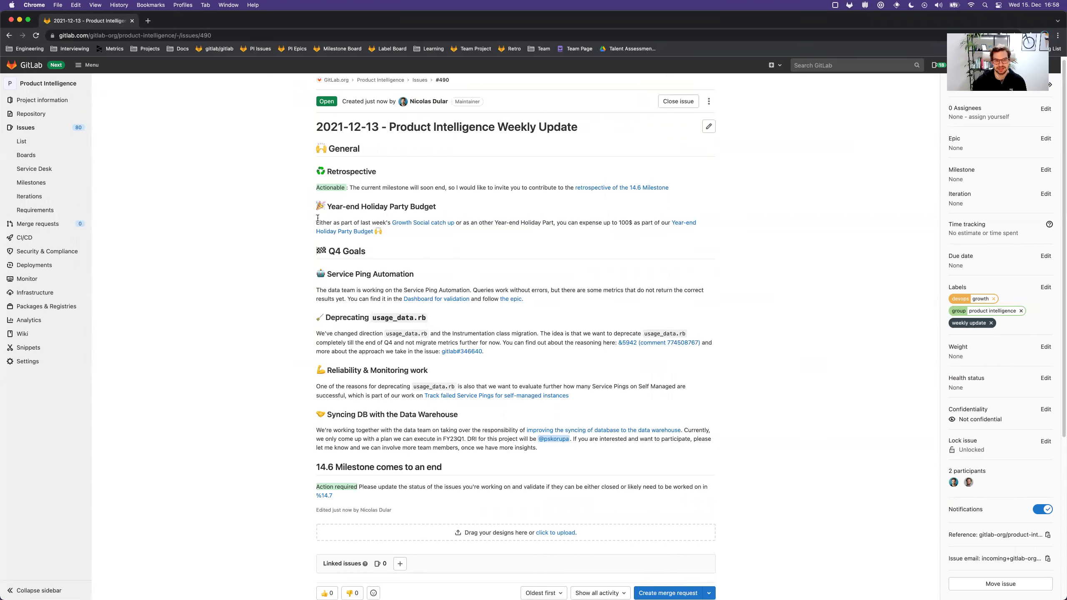
{"action": "left_click_drag", "start_coordinate": [317, 222], "coordinate": [487, 211]}
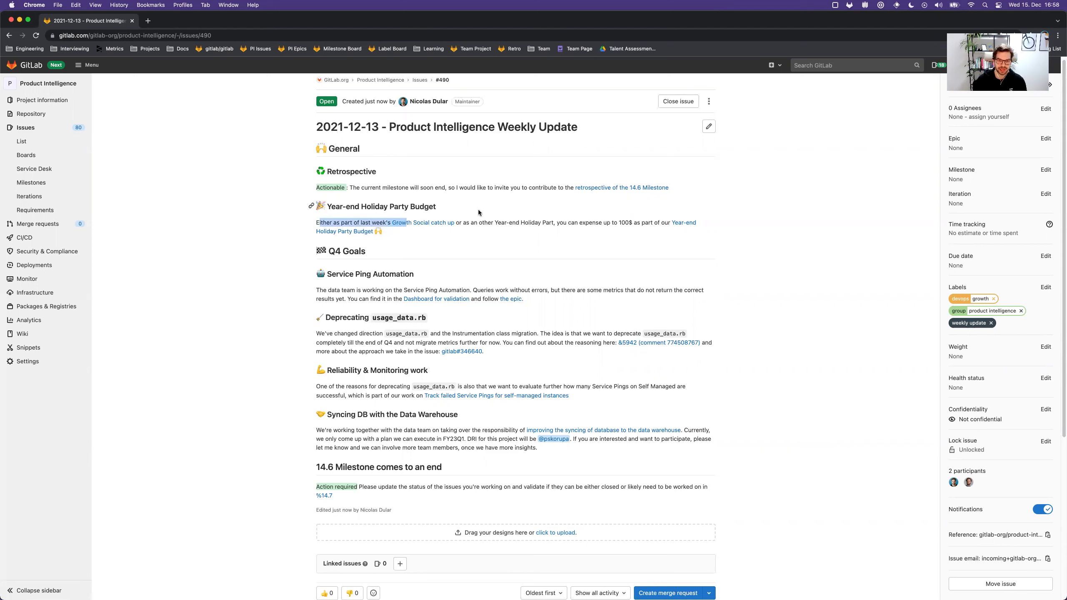
{"action": "left_click", "coordinate": [487, 223]}
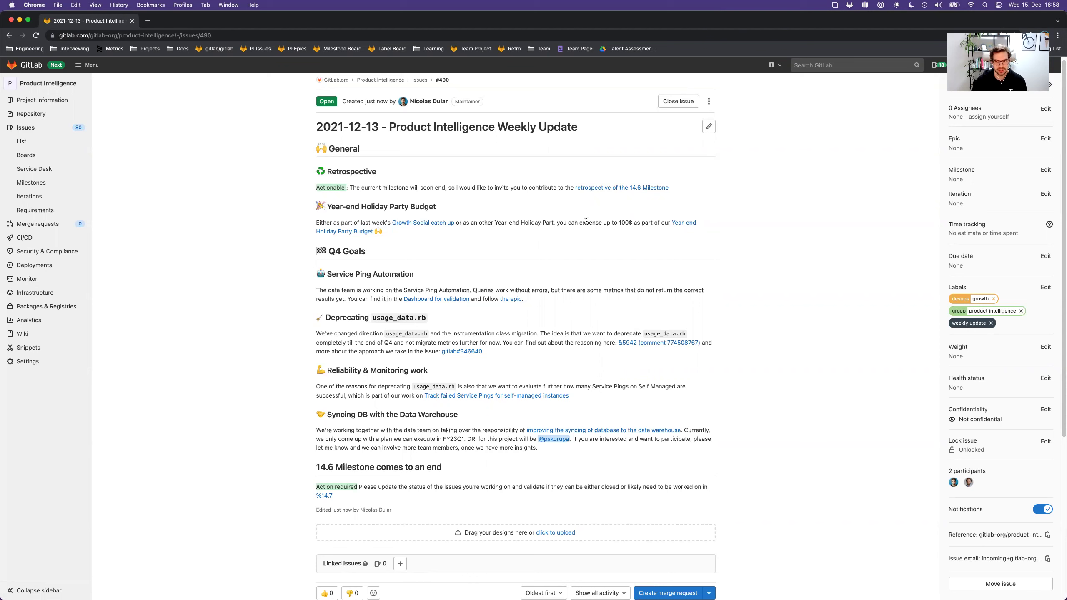
{"action": "left_click", "coordinate": [347, 232]}
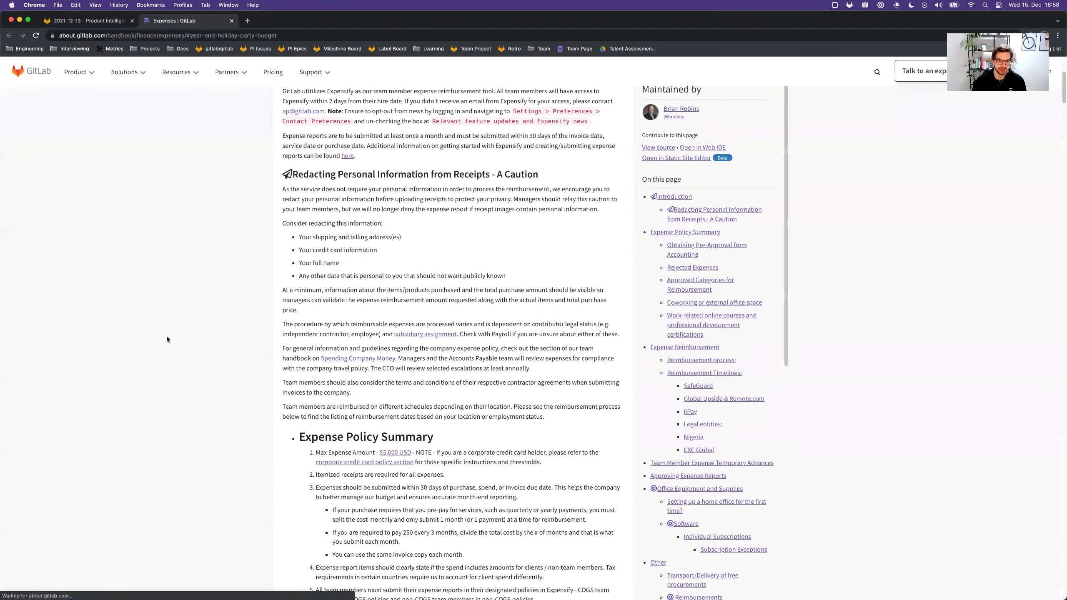
{"action": "scroll", "coordinate": [167, 261], "scroll_direction": "down", "scroll_amount": 10}
{"action": "scroll", "coordinate": [172, 267], "scroll_direction": "down", "scroll_amount": 5}
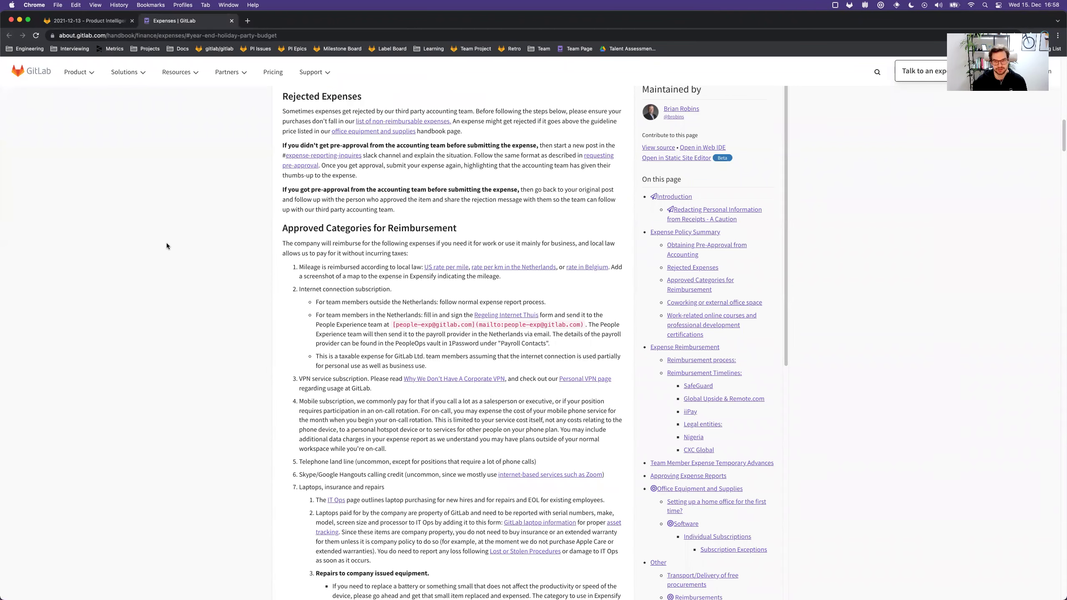
{"action": "key", "text": "super+w"}
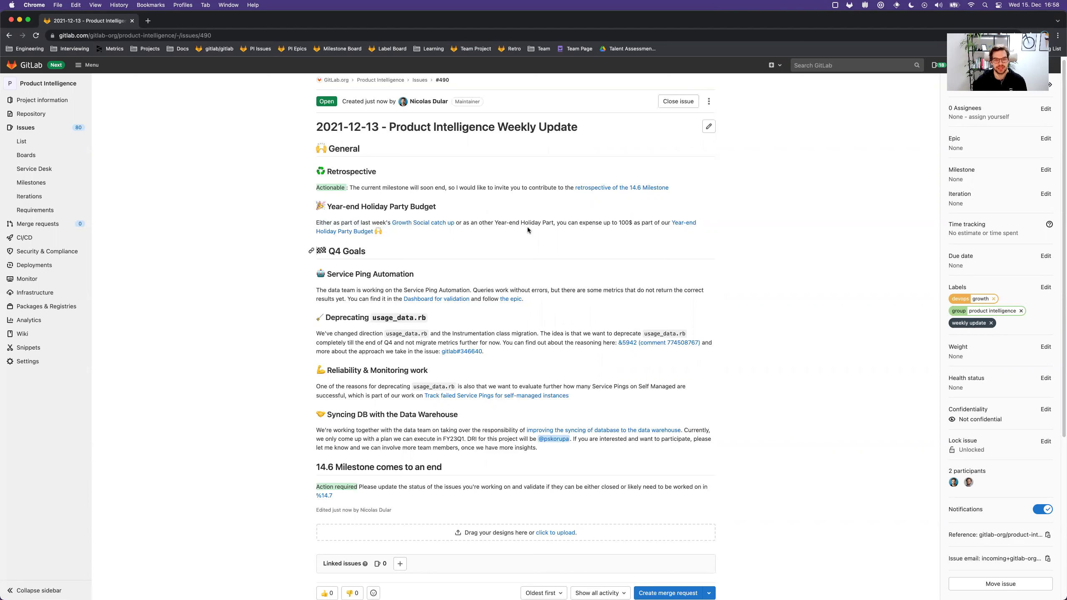
{"action": "scroll", "coordinate": [226, 242], "scroll_direction": "down", "scroll_amount": 1}
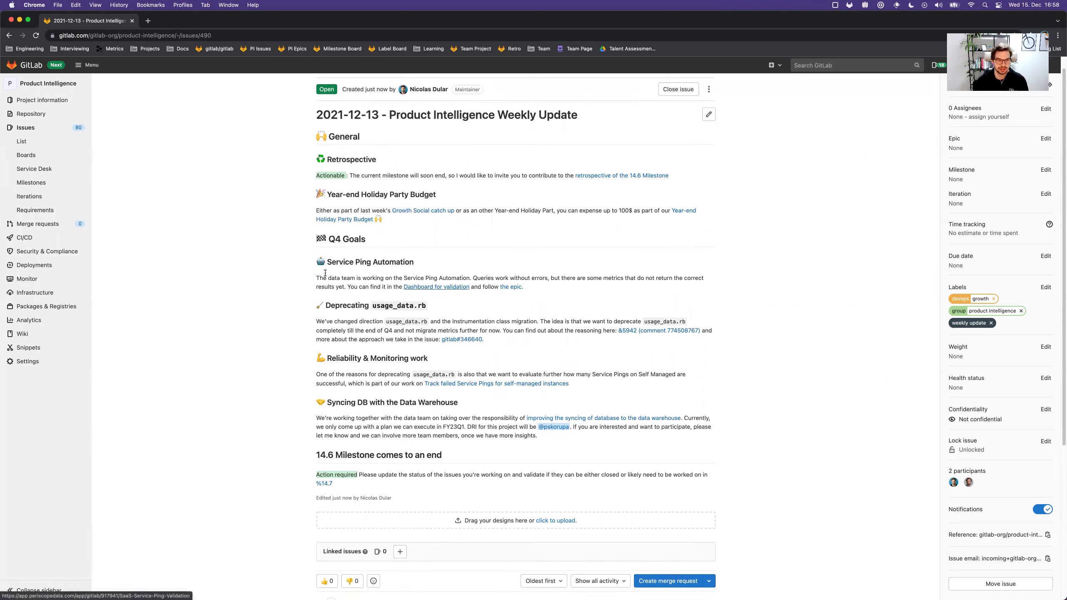
Open and close the validation dashboard, the Service Ping Automation epic and its data validation issue
{"action": "left_click", "coordinate": [427, 287], "text": "super"}
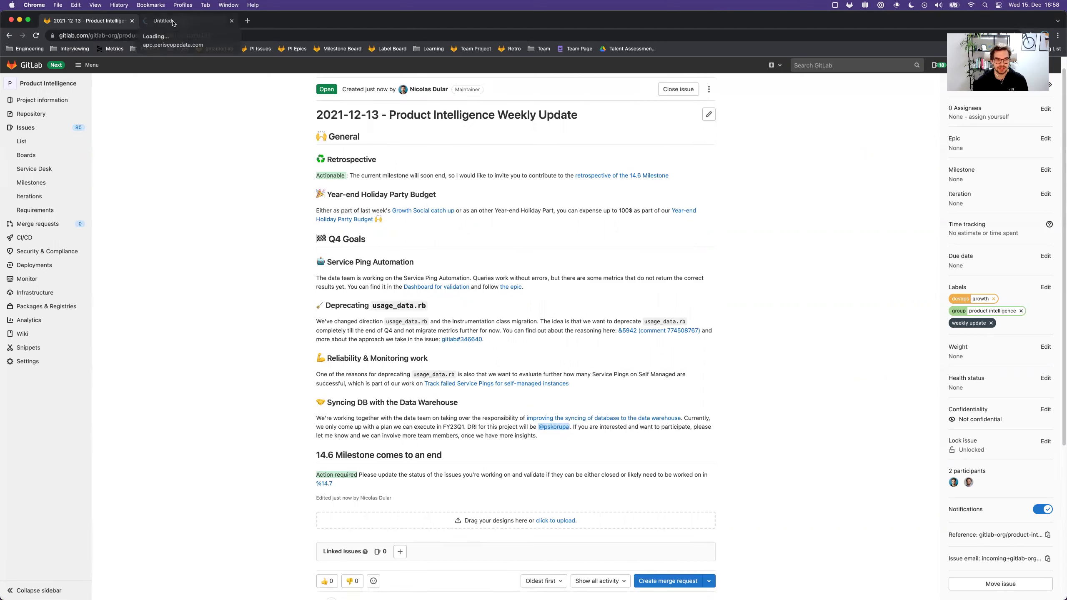
{"action": "left_click", "coordinate": [231, 20]}
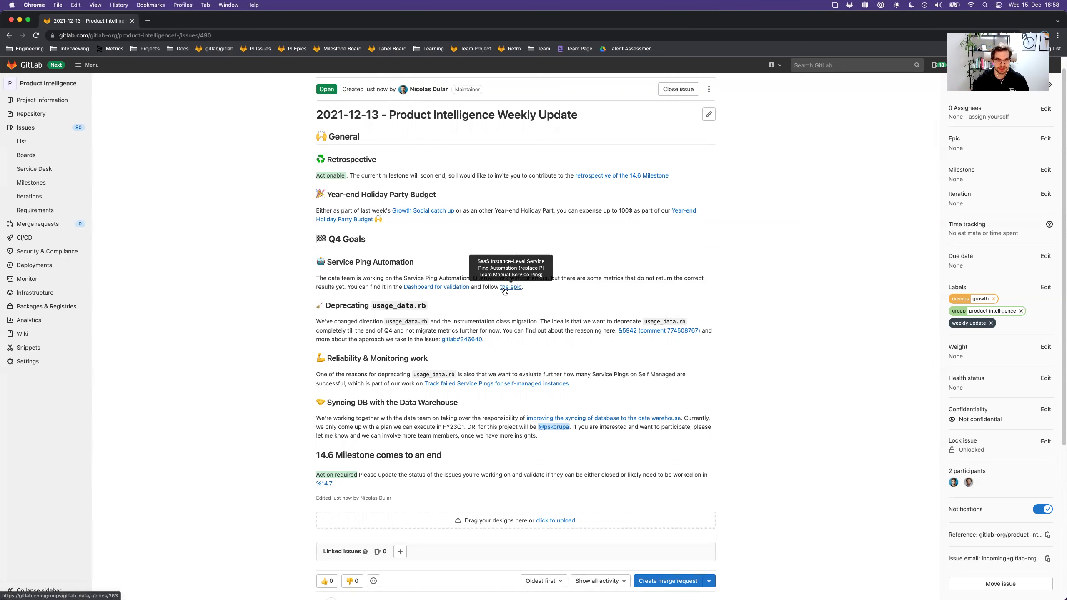
{"action": "left_click", "coordinate": [505, 291], "text": "super"}
{"action": "key", "text": "ctrl+Tab"}
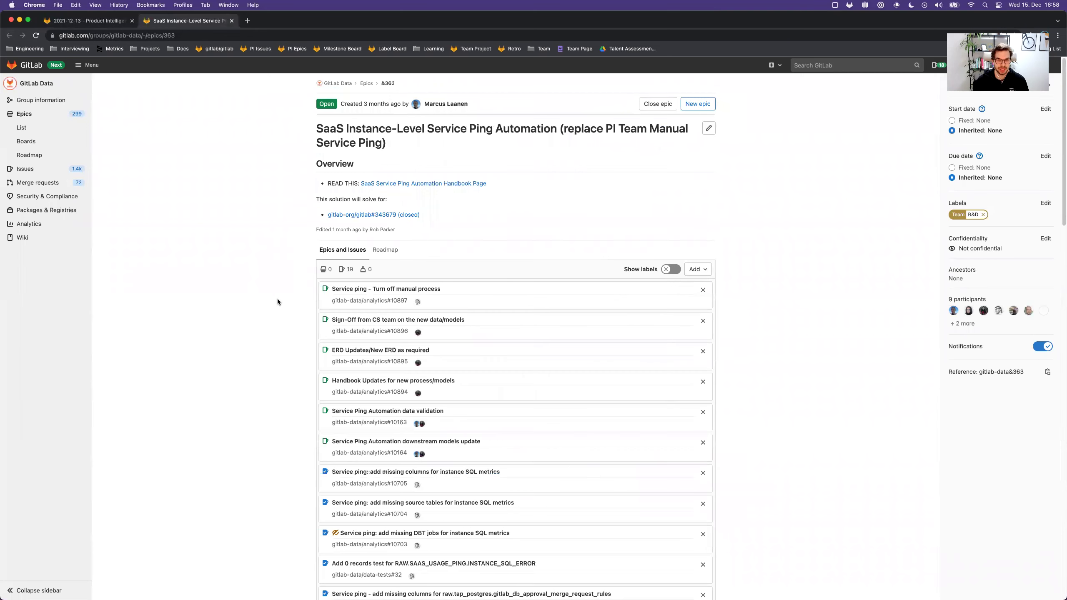
{"action": "scroll", "coordinate": [222, 304], "scroll_direction": "down", "scroll_amount": 1}
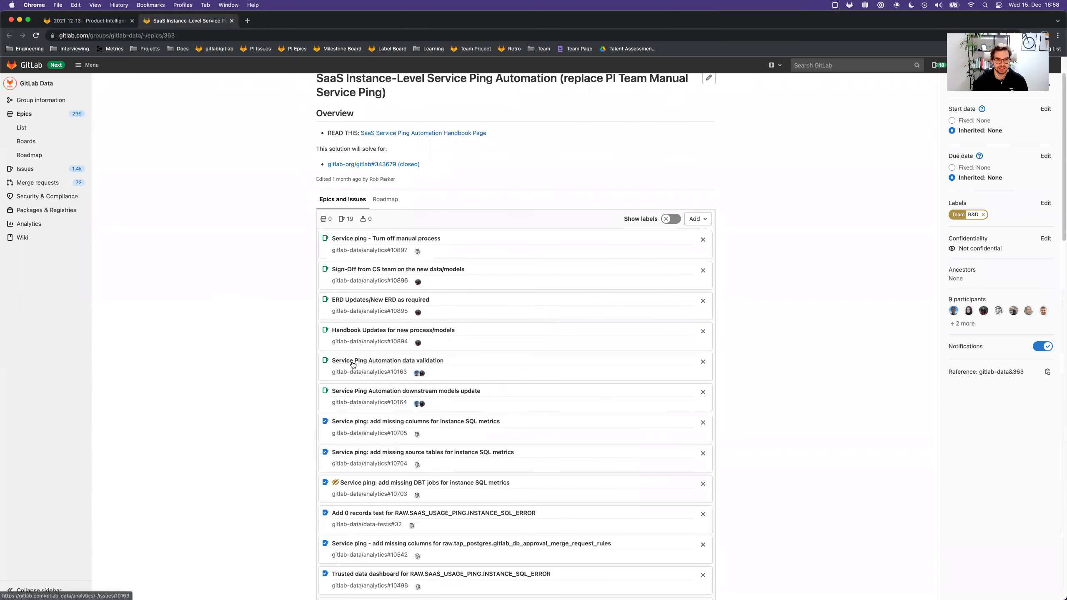
{"action": "left_click", "coordinate": [352, 365]}
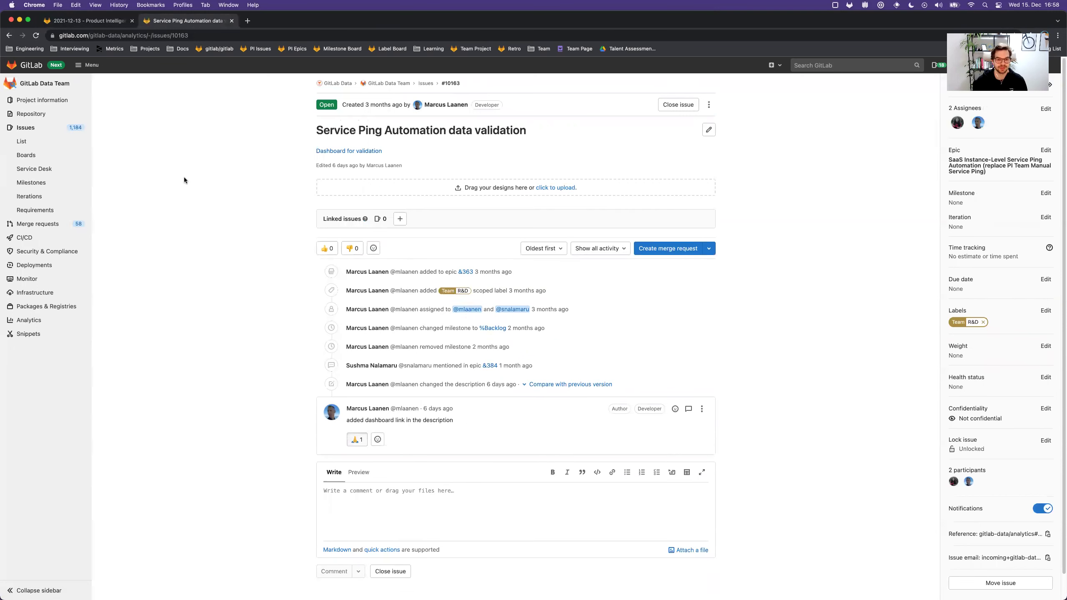
{"action": "key", "text": "super+w"}
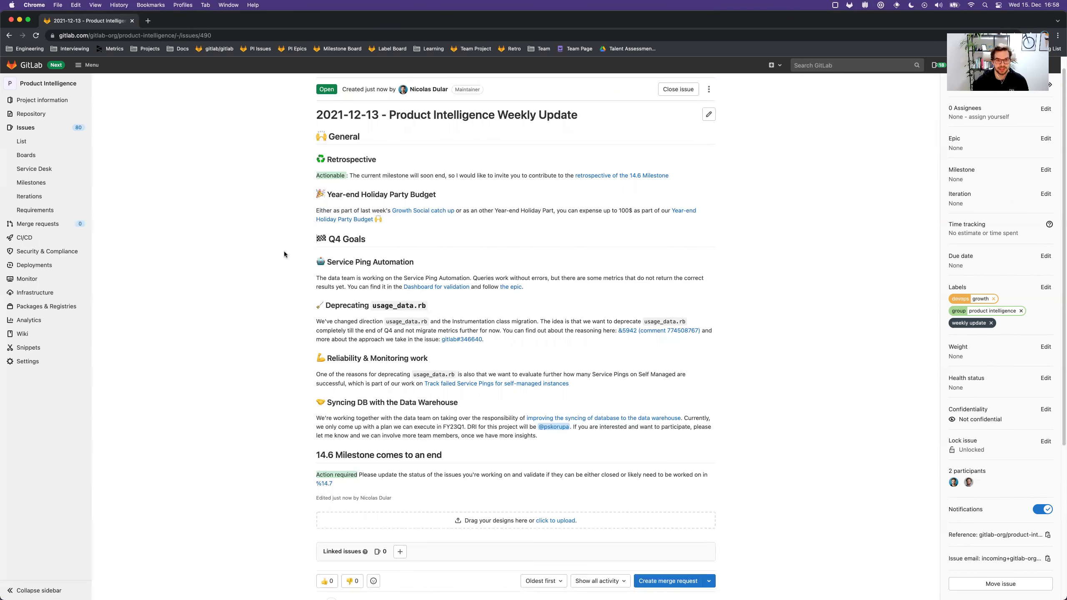
{"action": "left_click_drag", "start_coordinate": [524, 284], "coordinate": [285, 278]}
Highlight the Deprecating usage_data.rb heading and the sentence about the end of Q4
{"action": "left_click", "coordinate": [284, 274]}
{"action": "scroll", "coordinate": [257, 265], "scroll_direction": "down", "scroll_amount": 2}
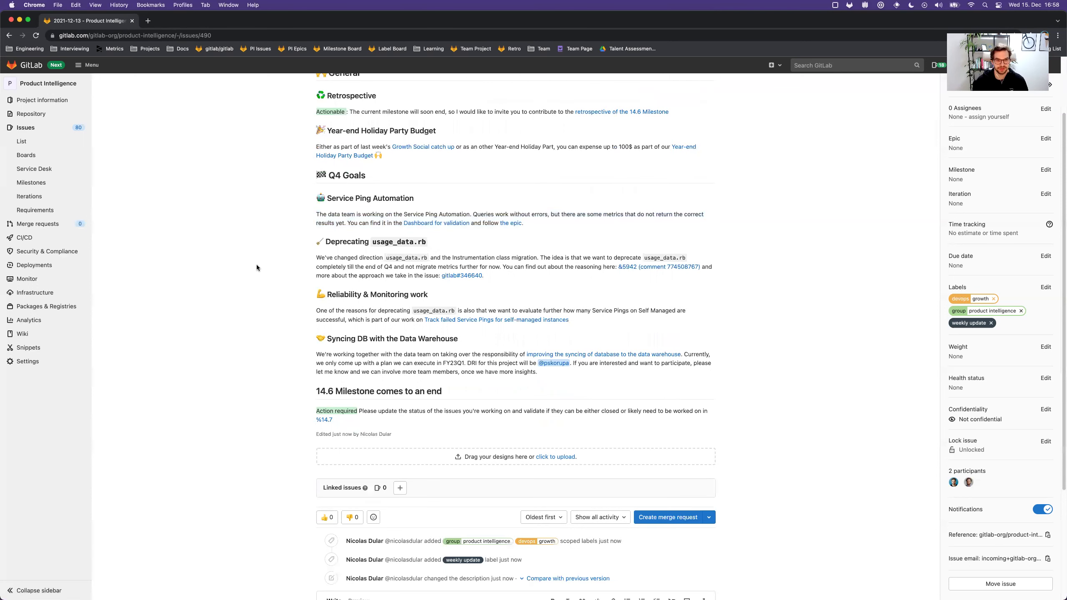
{"action": "mouse_move", "coordinate": [368, 242]}
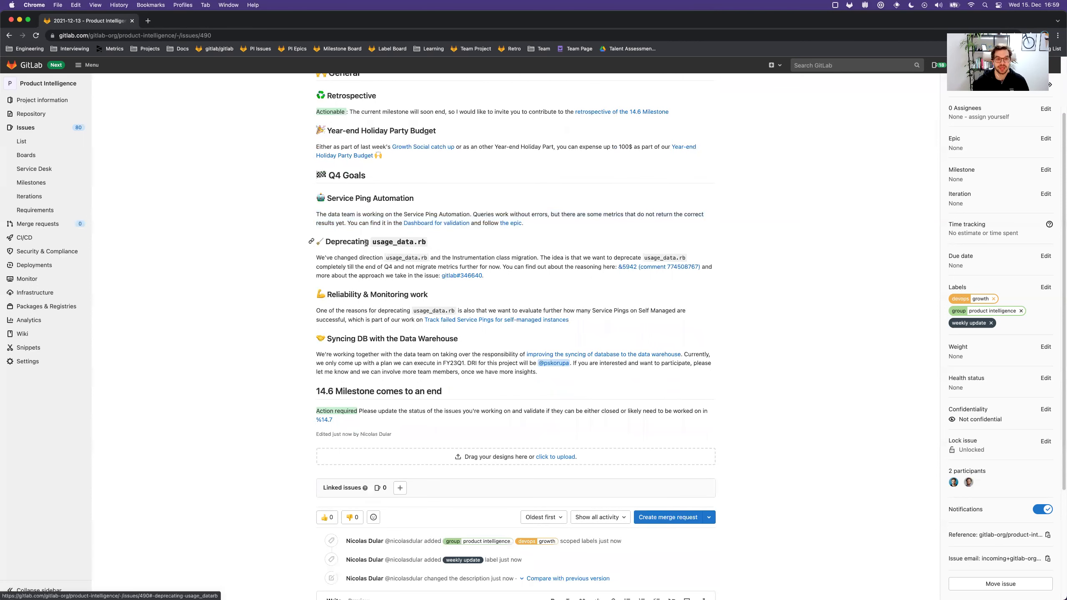
{"action": "left_click_drag", "start_coordinate": [440, 243], "coordinate": [312, 242]}
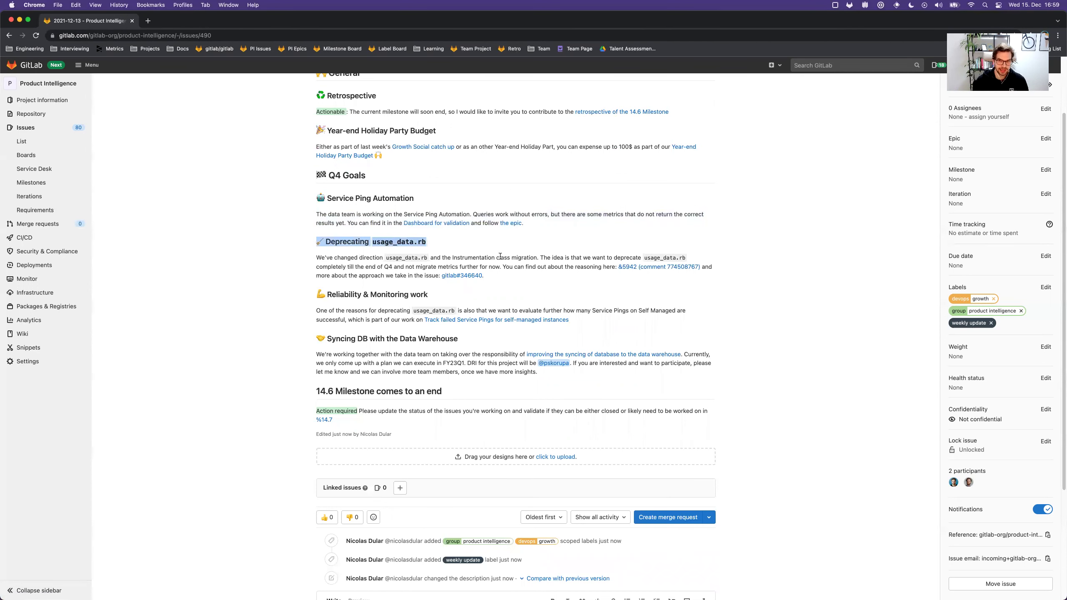
{"action": "left_click", "coordinate": [517, 256]}
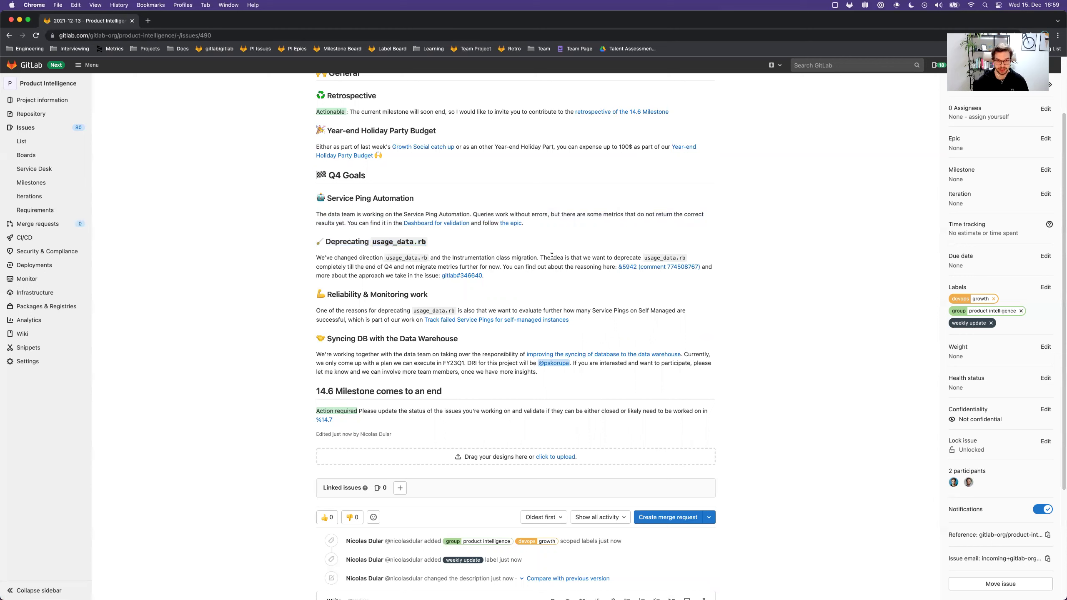
{"action": "left_click_drag", "start_coordinate": [364, 266], "coordinate": [524, 265]}
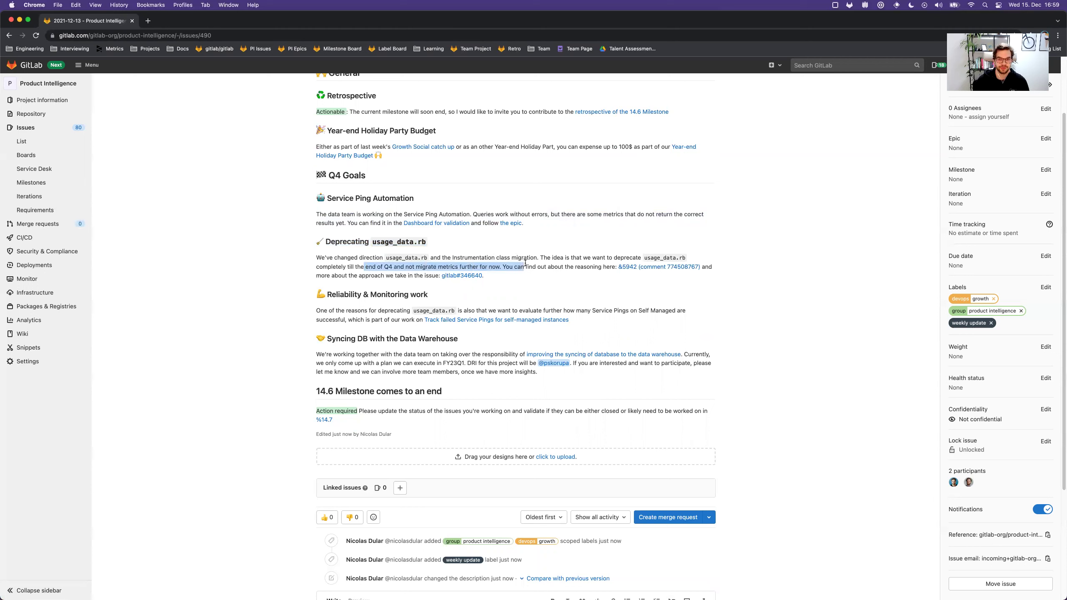
{"action": "left_click", "coordinate": [524, 265]}
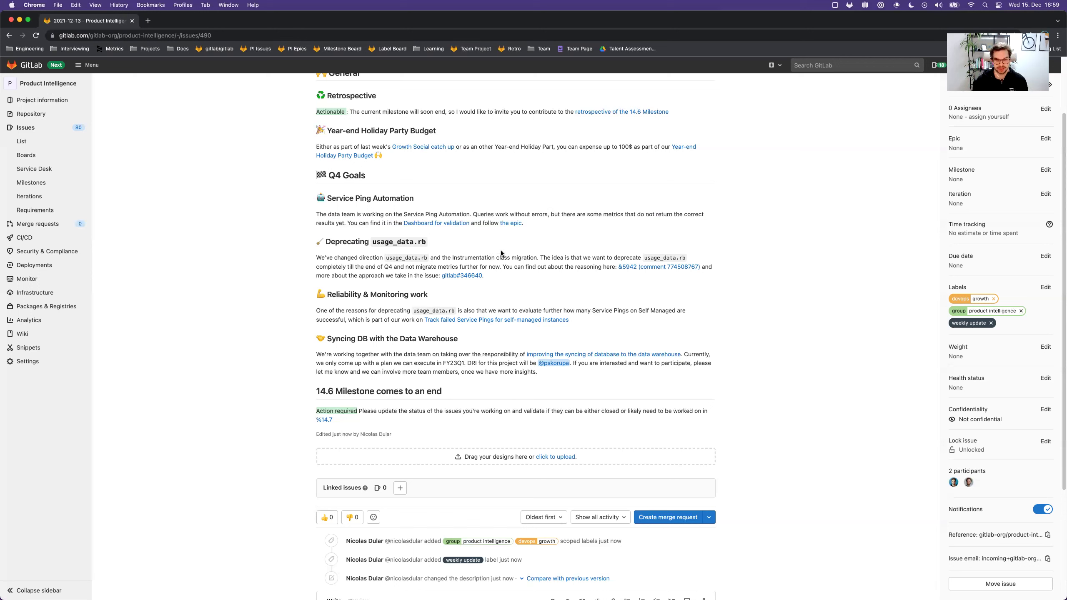
{"action": "left_click", "coordinate": [638, 267], "text": "super"}
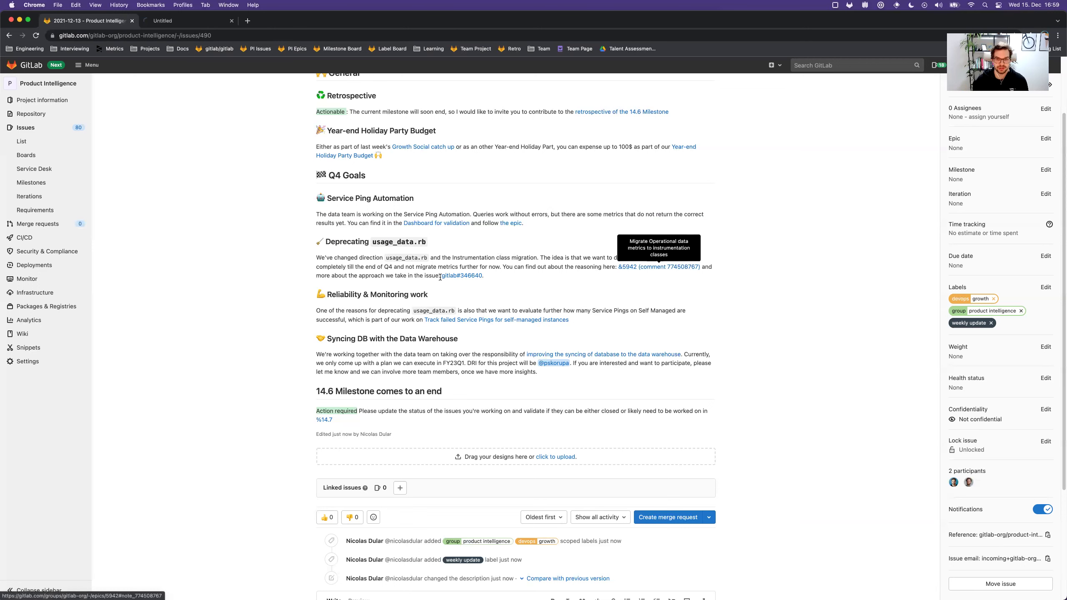
{"action": "left_click", "coordinate": [465, 276], "text": "super"}
{"action": "key", "text": "ctrl+Tab"}
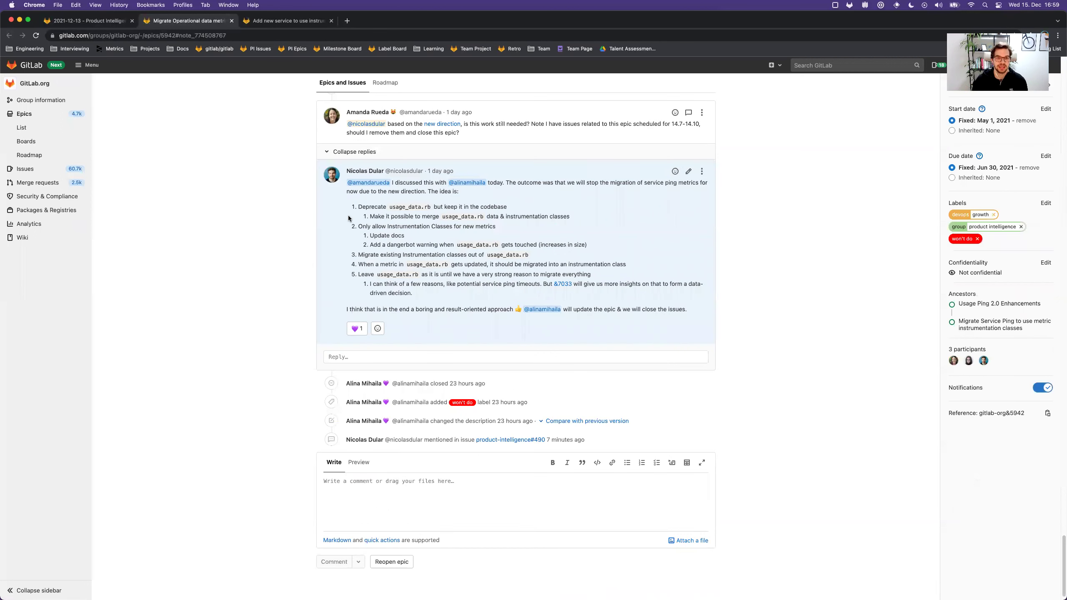
{"action": "left_click", "coordinate": [284, 20]}
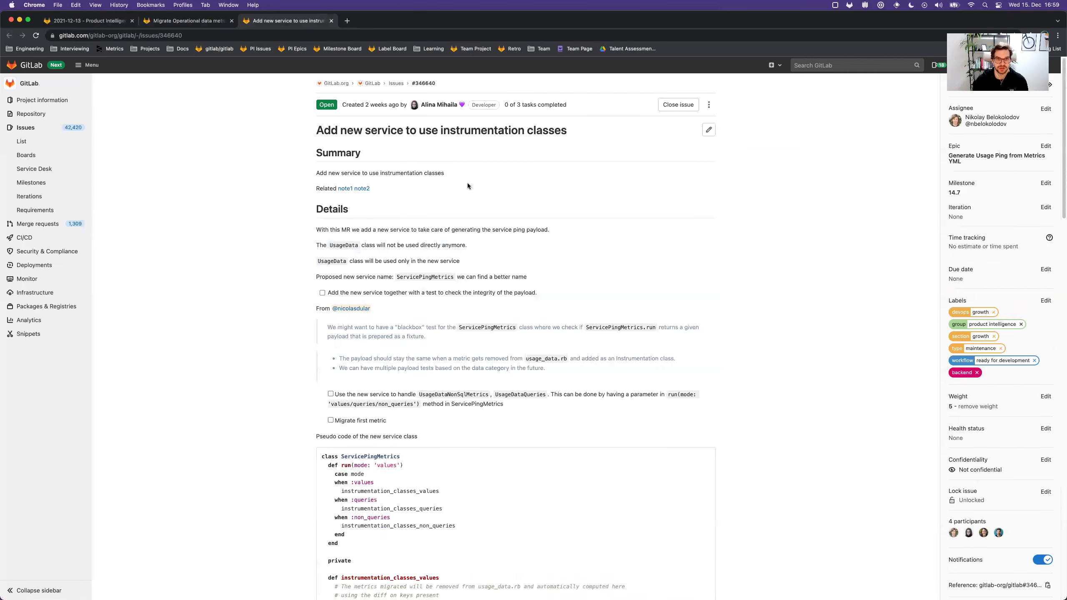
{"action": "scroll", "coordinate": [242, 208], "scroll_direction": "down", "scroll_amount": 2}
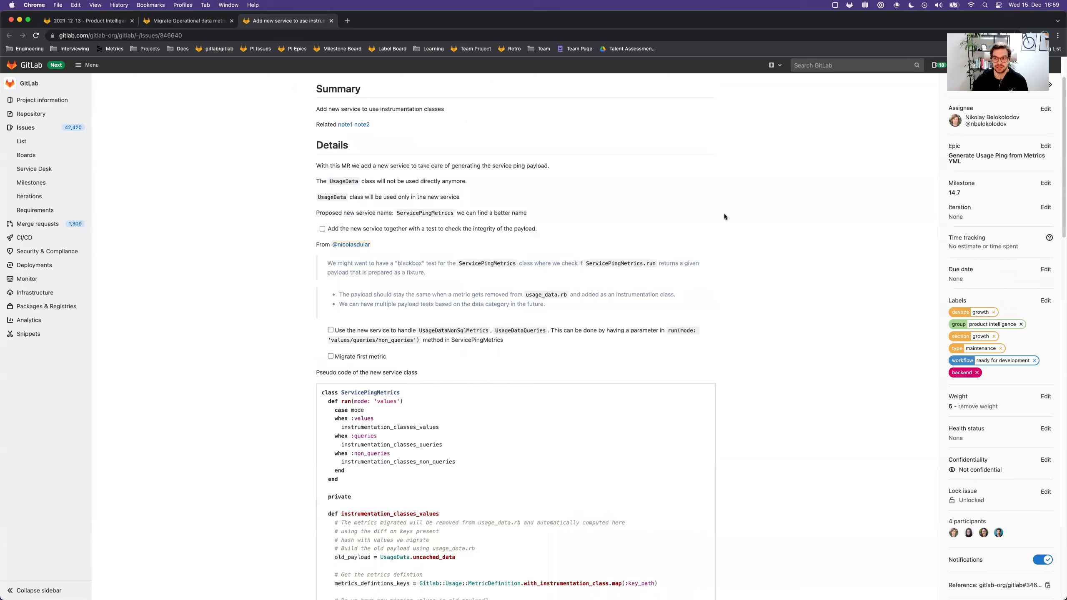
{"action": "scroll", "coordinate": [200, 228], "scroll_direction": "down", "scroll_amount": 2}
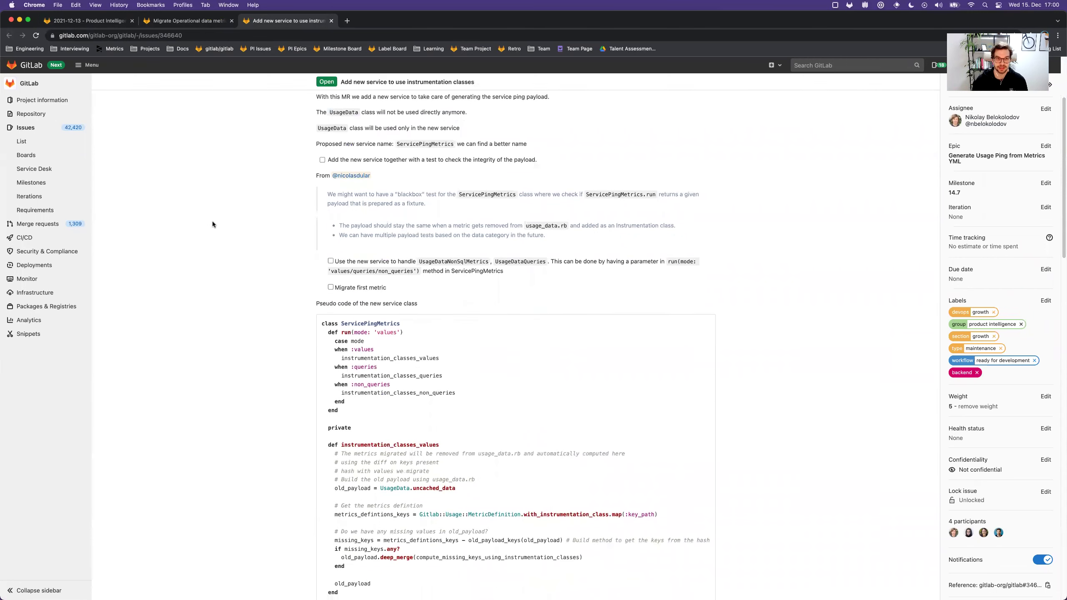
{"action": "scroll", "coordinate": [251, 234], "scroll_direction": "down", "scroll_amount": 7}
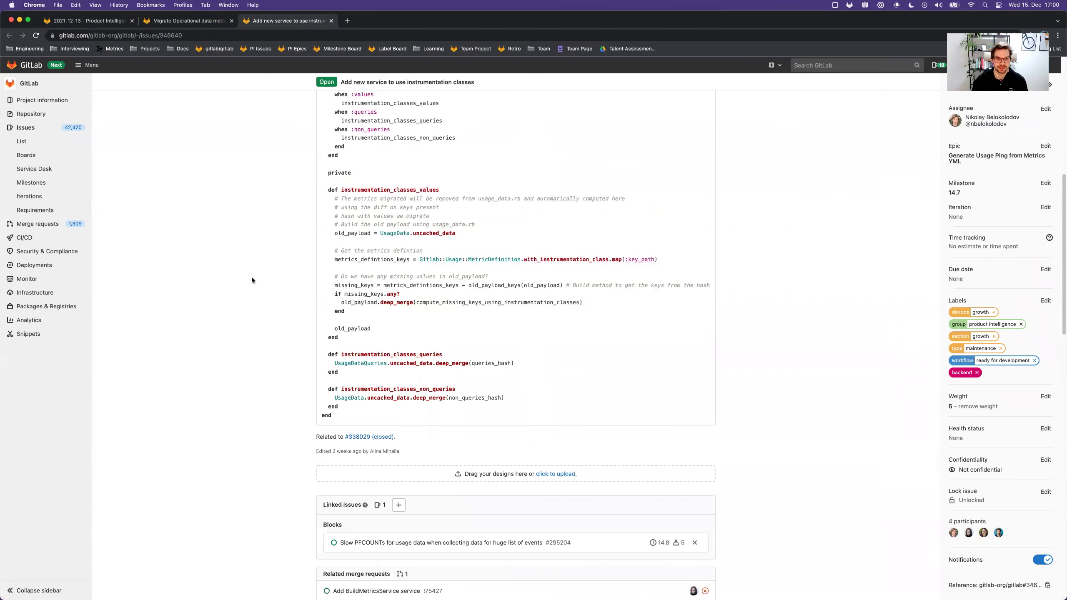
{"action": "scroll", "coordinate": [219, 268], "scroll_direction": "up", "scroll_amount": 10}
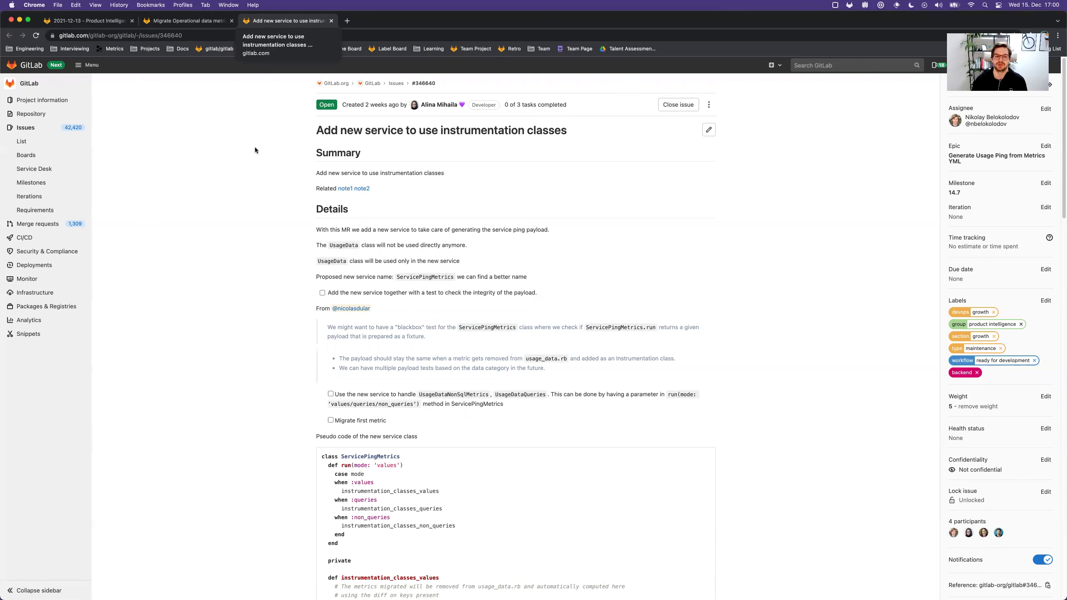
{"action": "key", "text": "super+w"}
{"action": "key", "text": "super+w"}
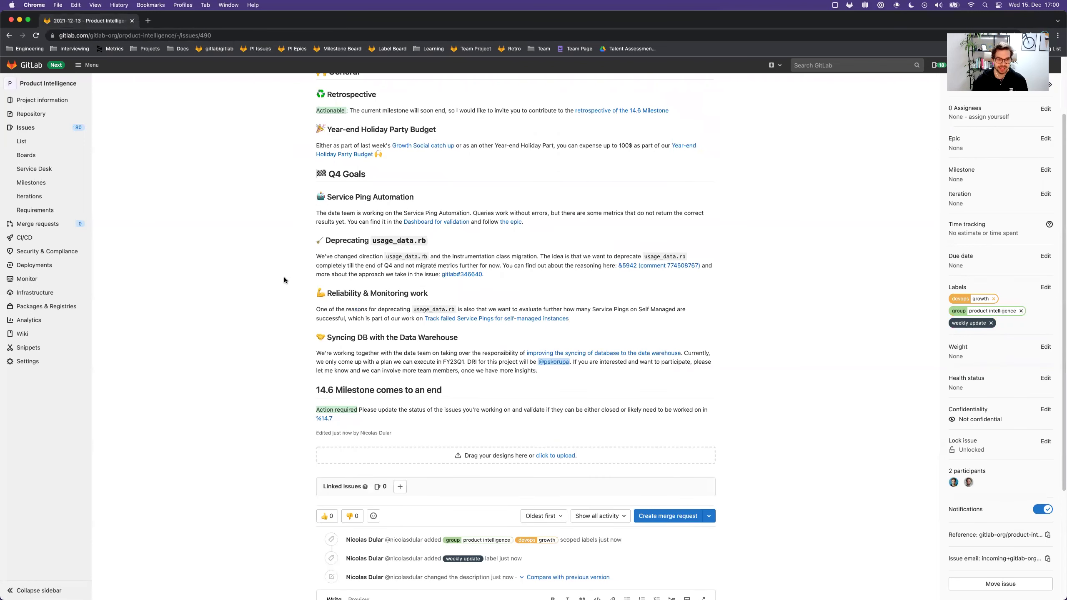
{"action": "scroll", "coordinate": [283, 276], "scroll_direction": "down", "scroll_amount": 1}
{"action": "left_click_drag", "start_coordinate": [447, 280], "coordinate": [338, 281]}
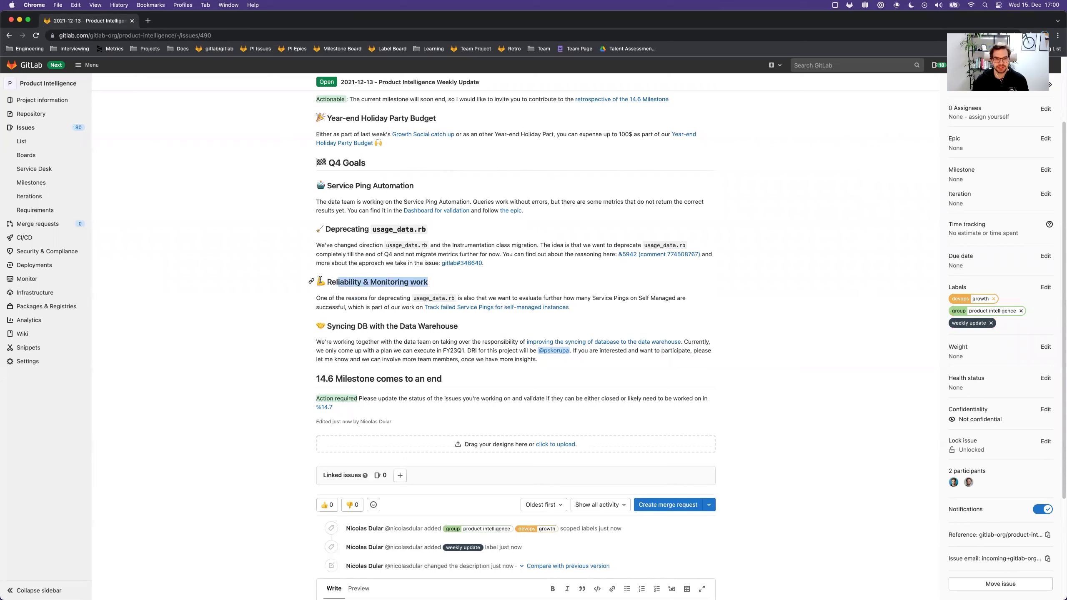
{"action": "left_click", "coordinate": [248, 264]}
{"action": "scroll", "coordinate": [245, 266], "scroll_direction": "down", "scroll_amount": 1}
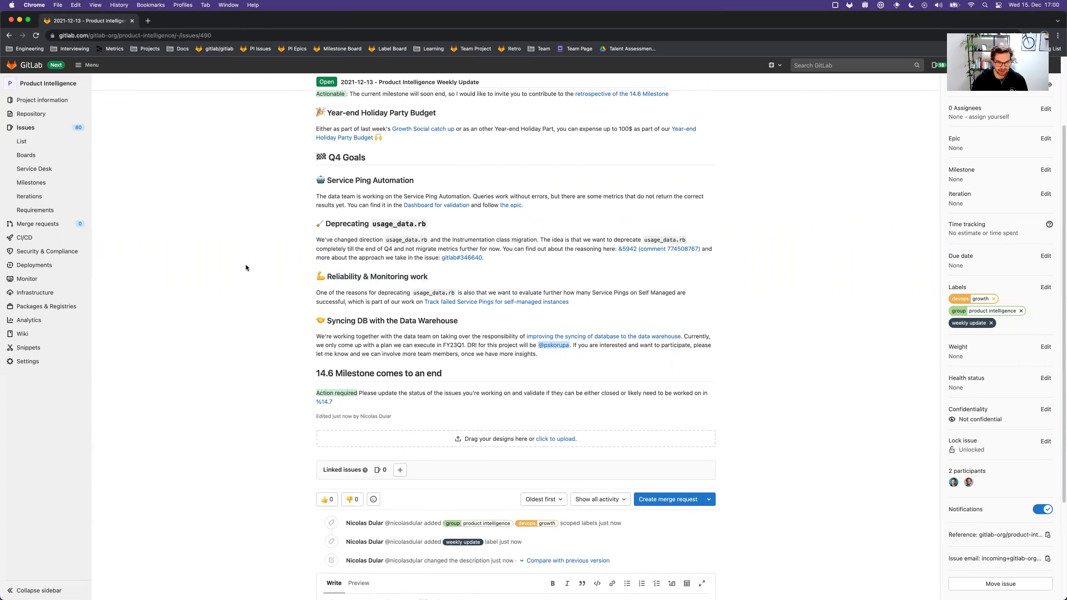
{"action": "left_click", "coordinate": [492, 302], "text": "super"}
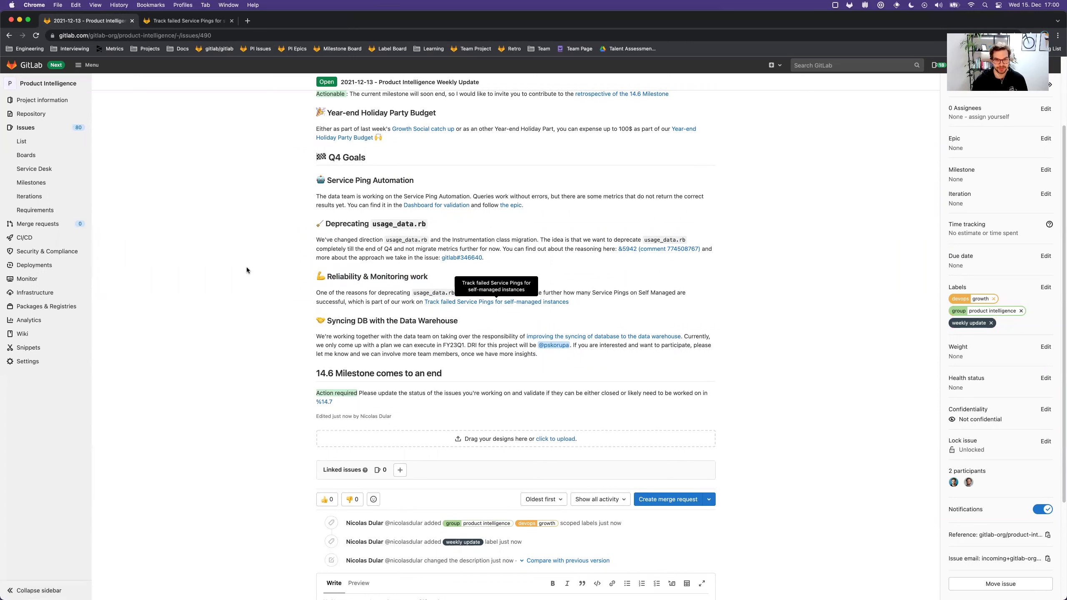
{"action": "key", "text": "ctrl+Tab"}
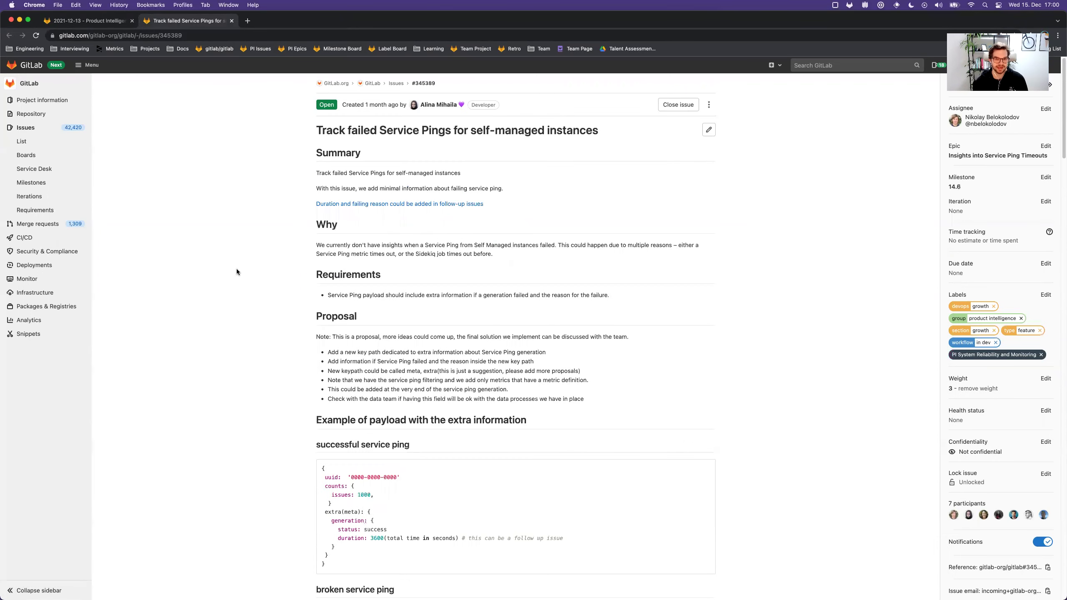
{"action": "scroll", "coordinate": [230, 327], "scroll_direction": "down", "scroll_amount": 3}
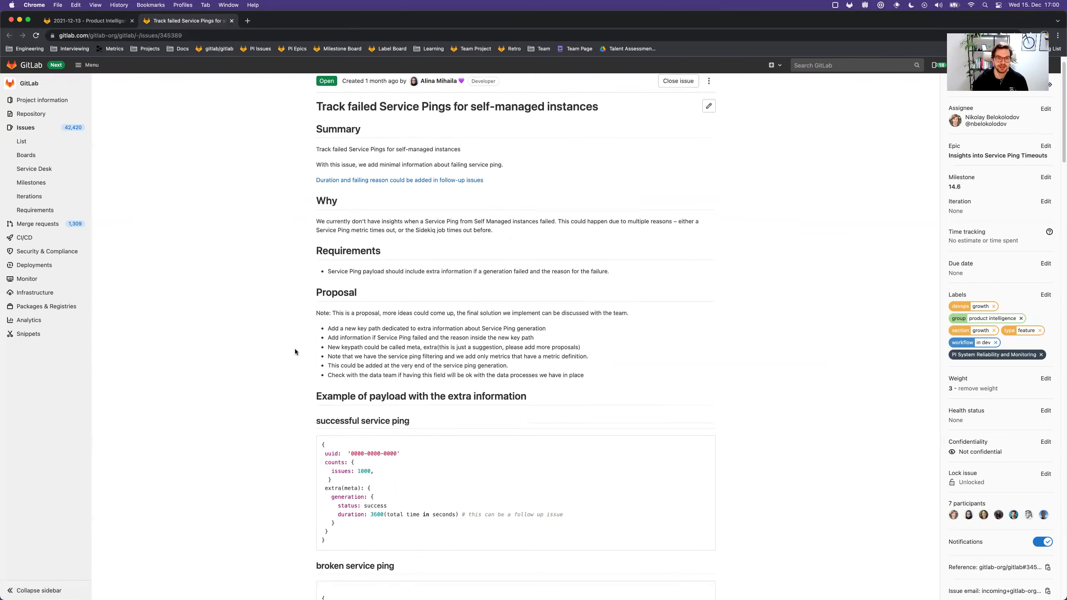
{"action": "scroll", "coordinate": [744, 186], "scroll_direction": "up", "scroll_amount": 2}
{"action": "scroll", "coordinate": [188, 350], "scroll_direction": "down", "scroll_amount": 2}
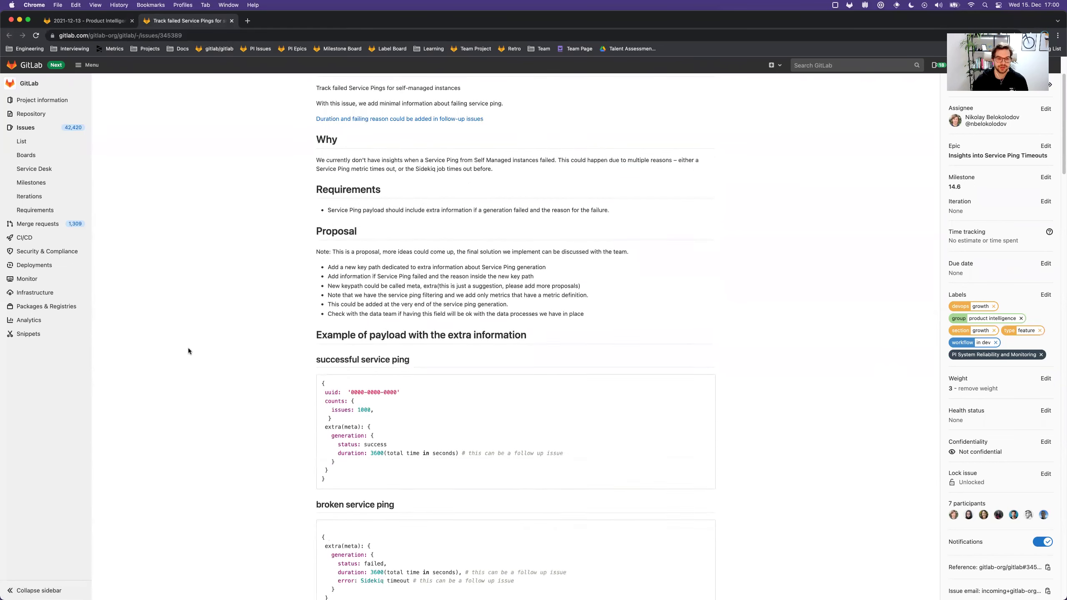
{"action": "scroll", "coordinate": [212, 356], "scroll_direction": "down", "scroll_amount": 1}
{"action": "scroll", "coordinate": [213, 356], "scroll_direction": "down", "scroll_amount": 3}
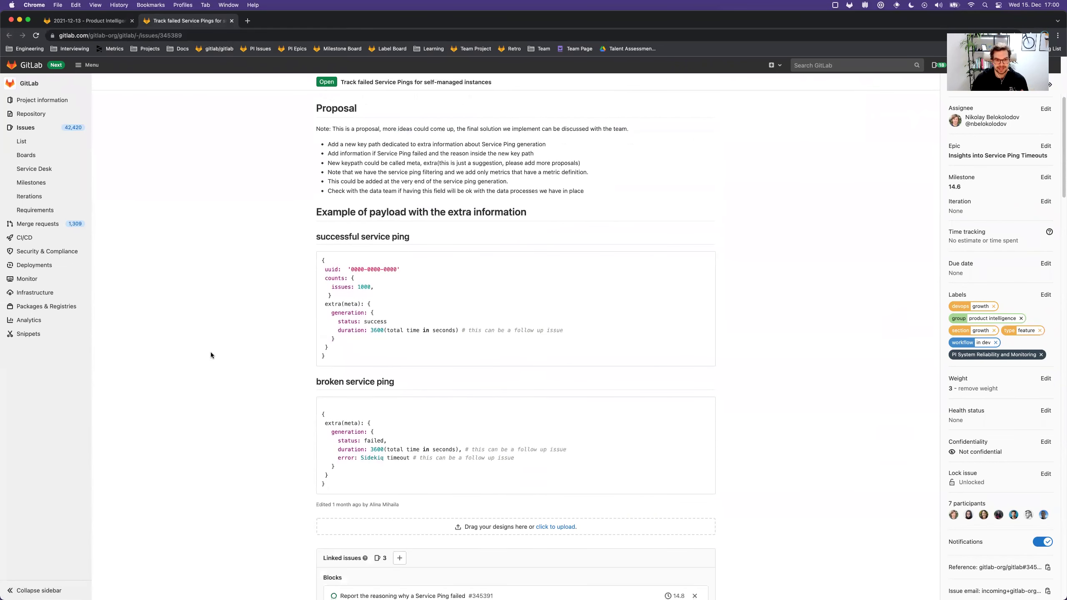
{"action": "scroll", "coordinate": [214, 357], "scroll_direction": "down", "scroll_amount": 2}
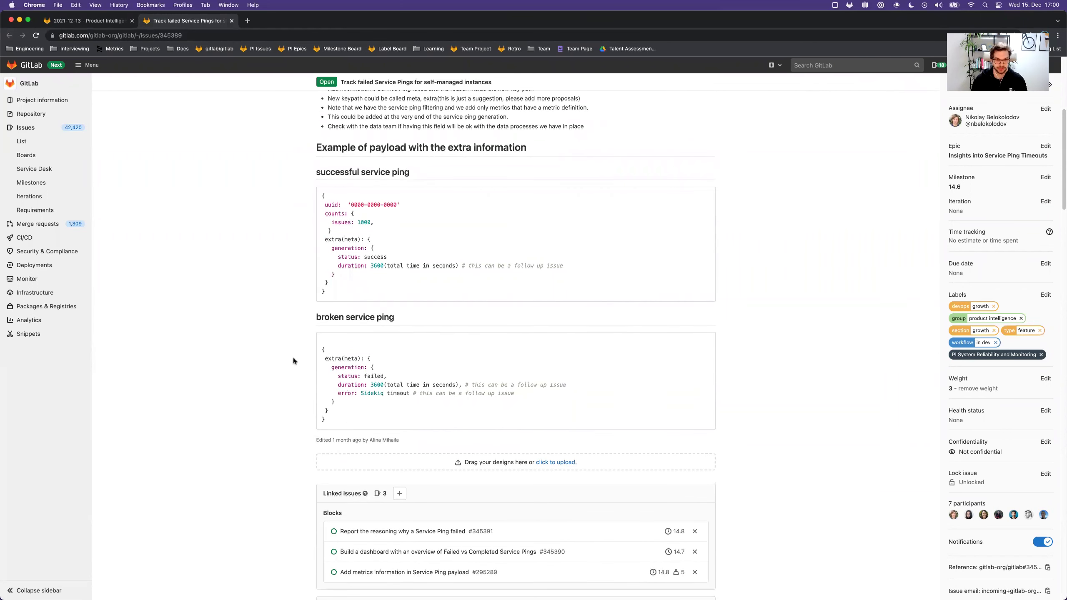
{"action": "key", "text": "super+w"}
{"action": "scroll", "coordinate": [222, 291], "scroll_direction": "down", "scroll_amount": 1}
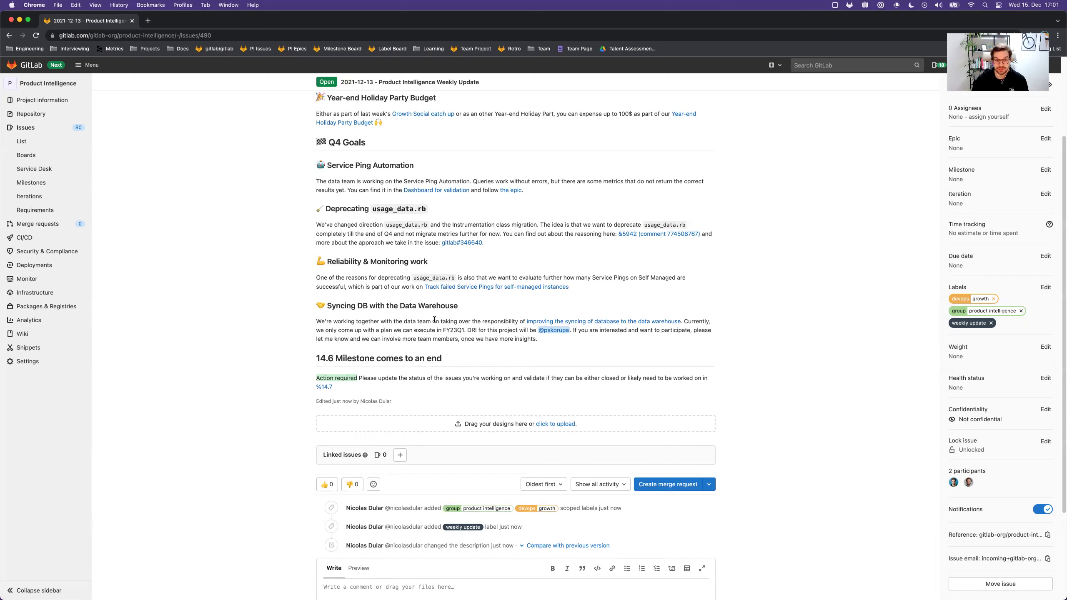
{"action": "scroll", "coordinate": [453, 334], "scroll_direction": "down", "scroll_amount": 1}
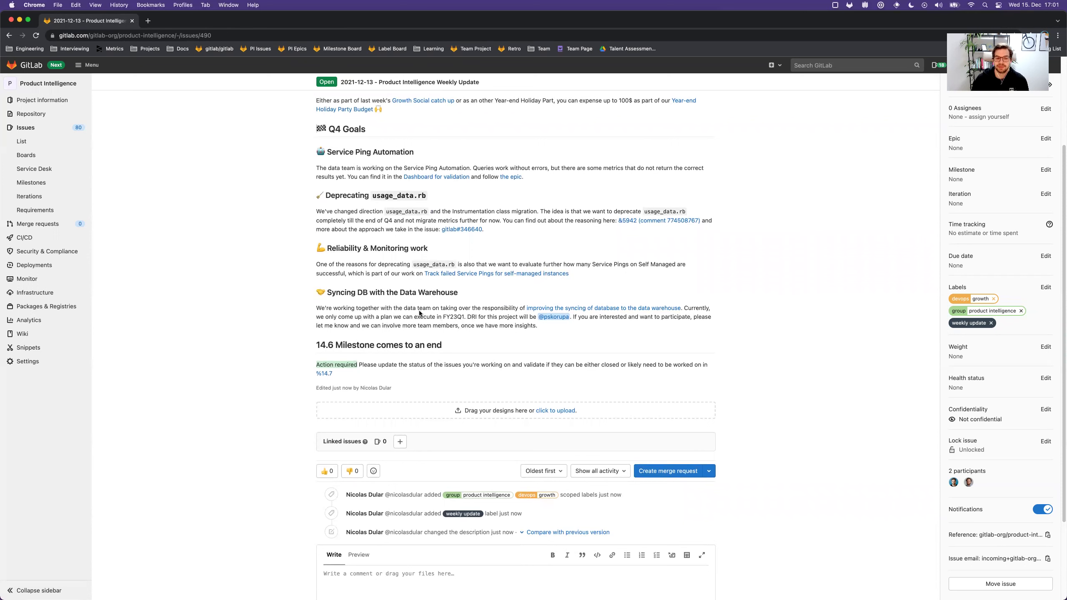
{"action": "scroll", "coordinate": [292, 339], "scroll_direction": "down", "scroll_amount": 1}
{"action": "mouse_move", "coordinate": [379, 341]}
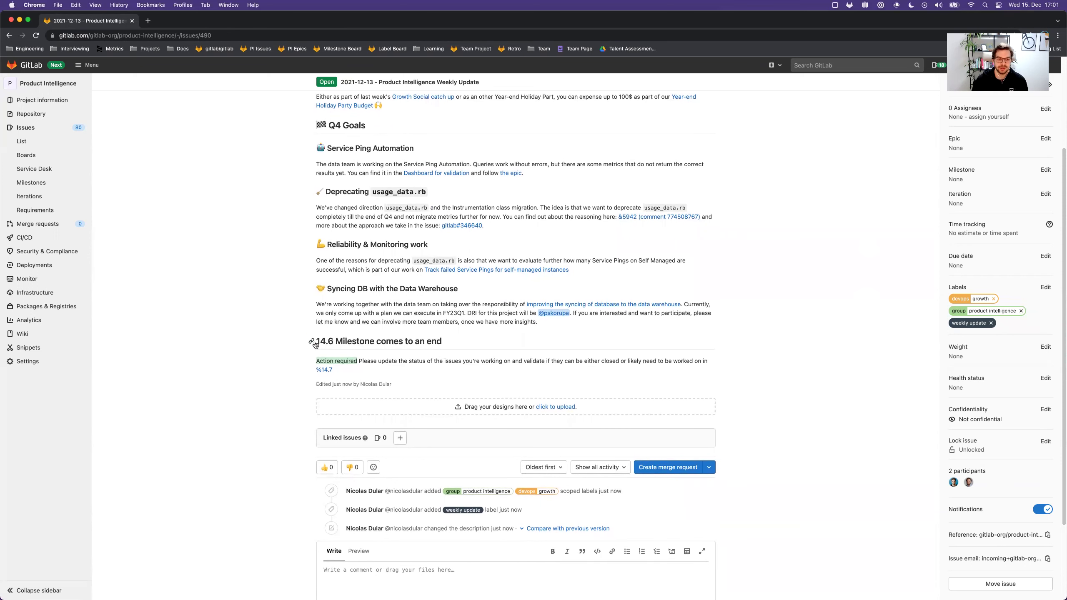
{"action": "left_click", "coordinate": [312, 341]}
{"action": "left_click_drag", "start_coordinate": [480, 345], "coordinate": [376, 342]}
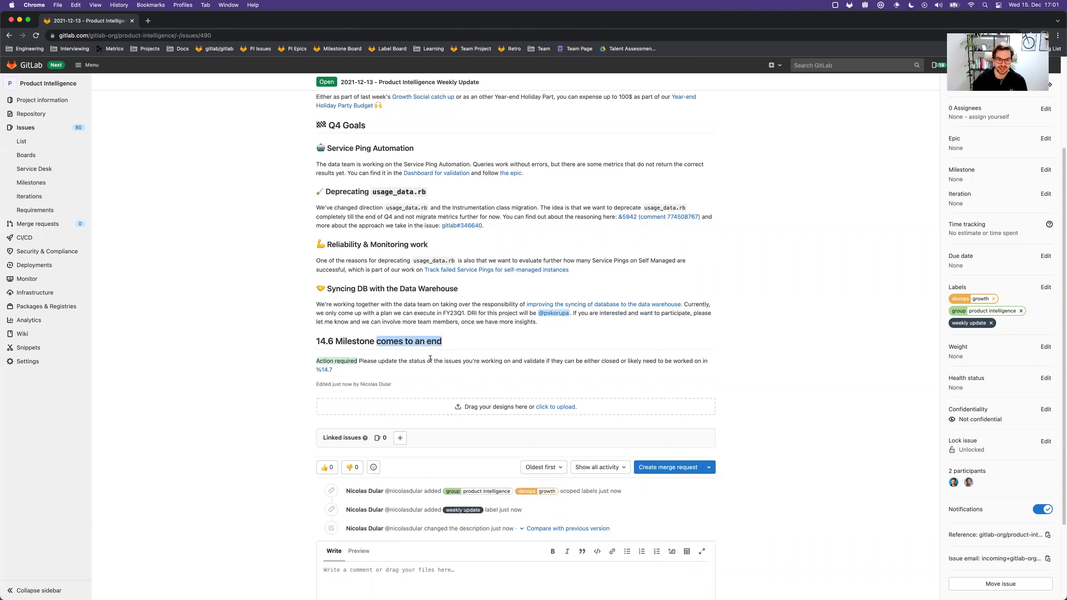
{"action": "left_click", "coordinate": [413, 354]}
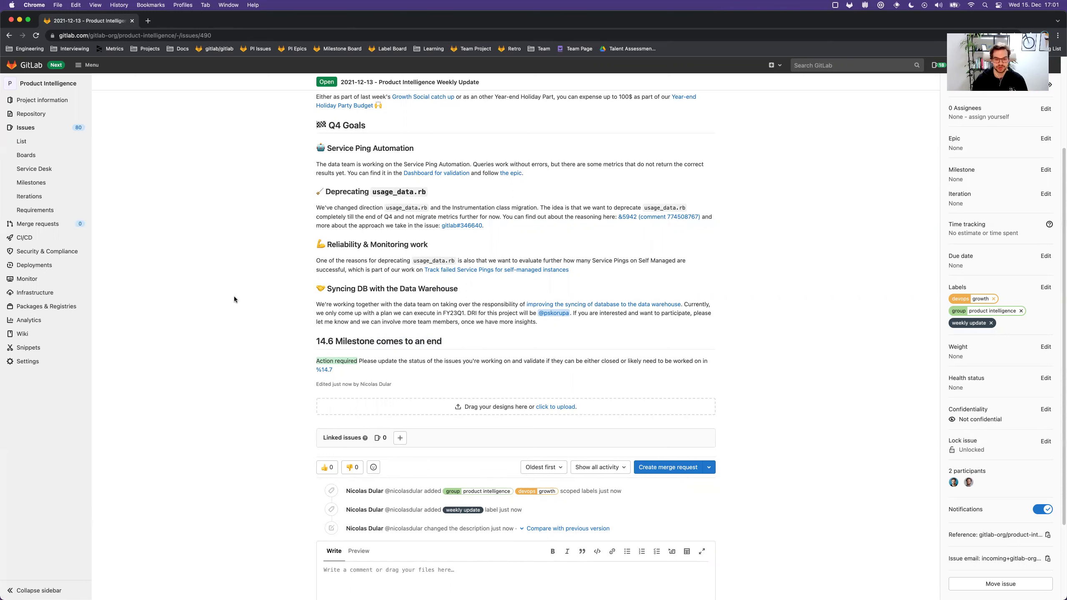
{"action": "scroll", "coordinate": [246, 340], "scroll_direction": "up", "scroll_amount": 3}
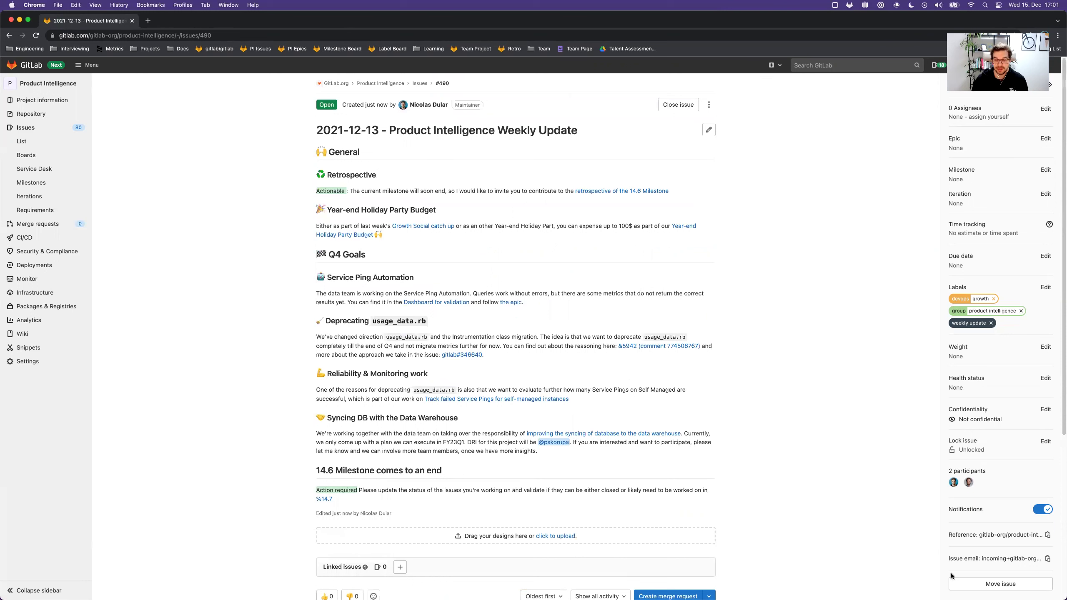